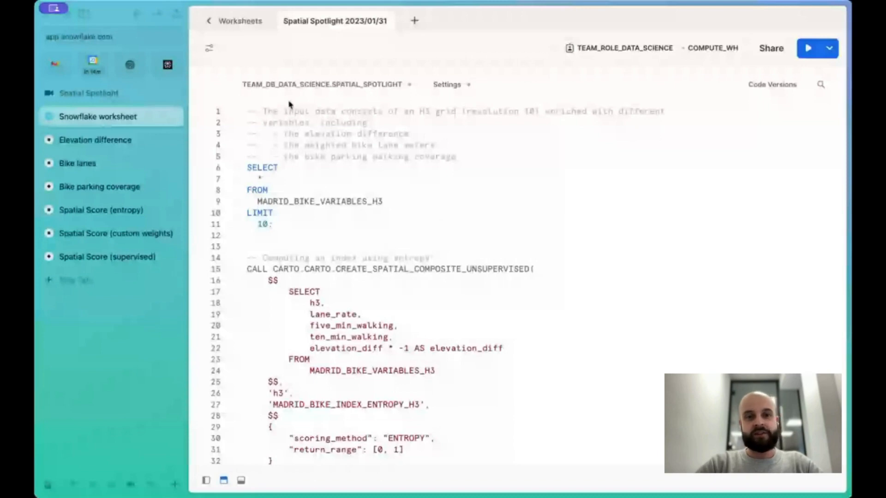
Run the query returning 10 rows from MADRID_BIKE_VARIABLES_H3 and expand the results panel to full height
scroll(417, 307, "down", 1)
scroll(418, 306, "up", 1)
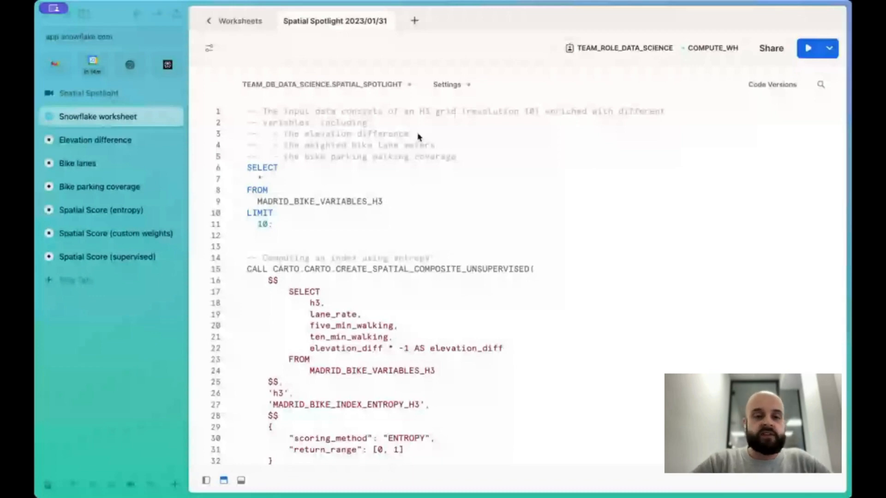
left_click(311, 201)
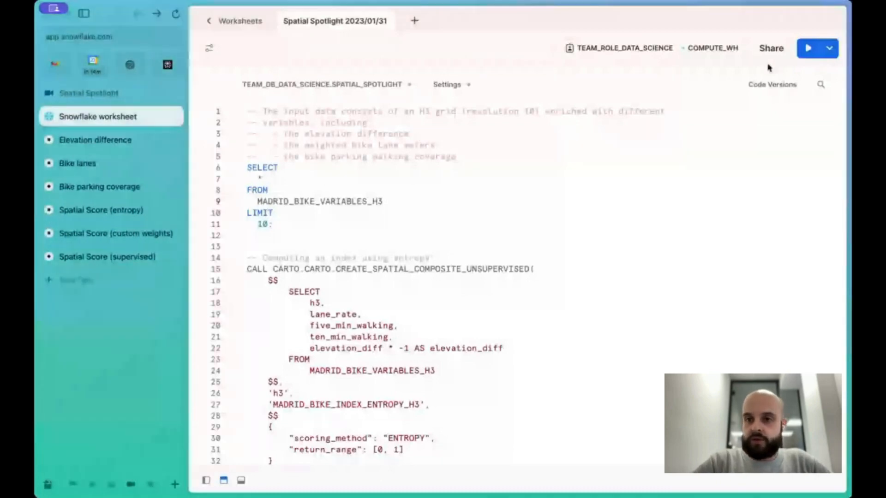
left_click(808, 48)
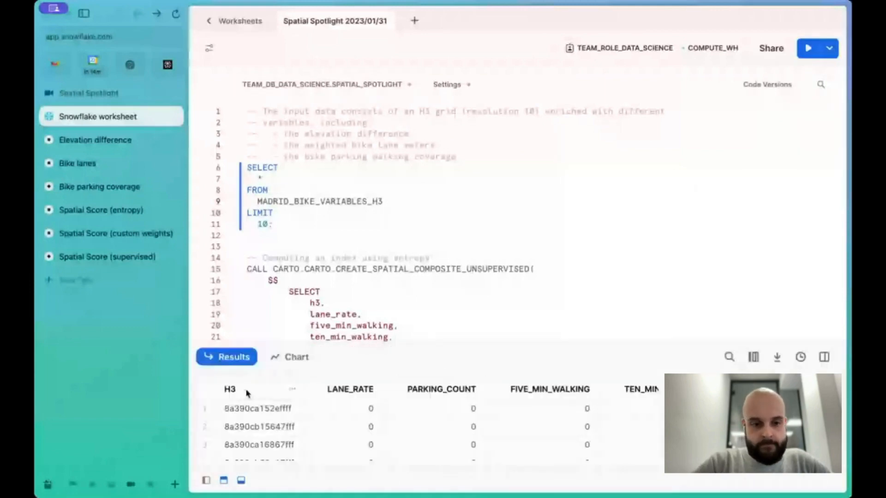
left_click(224, 481)
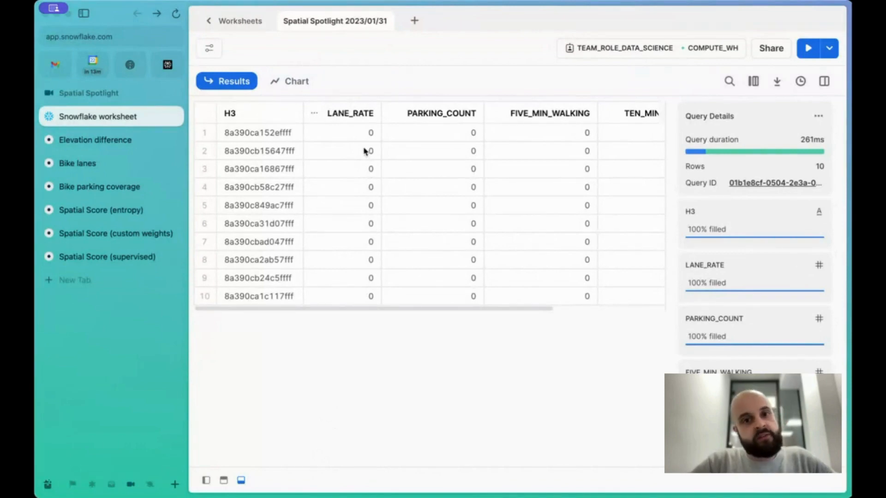
scroll(373, 171, "right", 1)
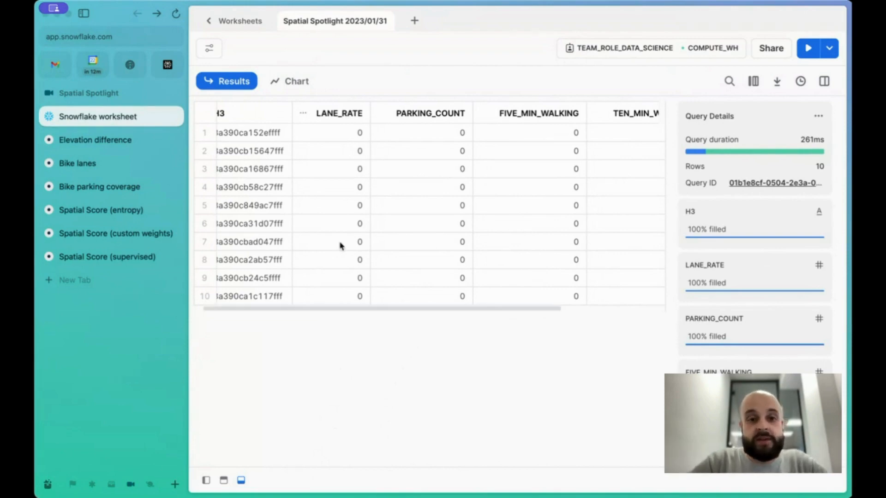
scroll(340, 245, "left", 1)
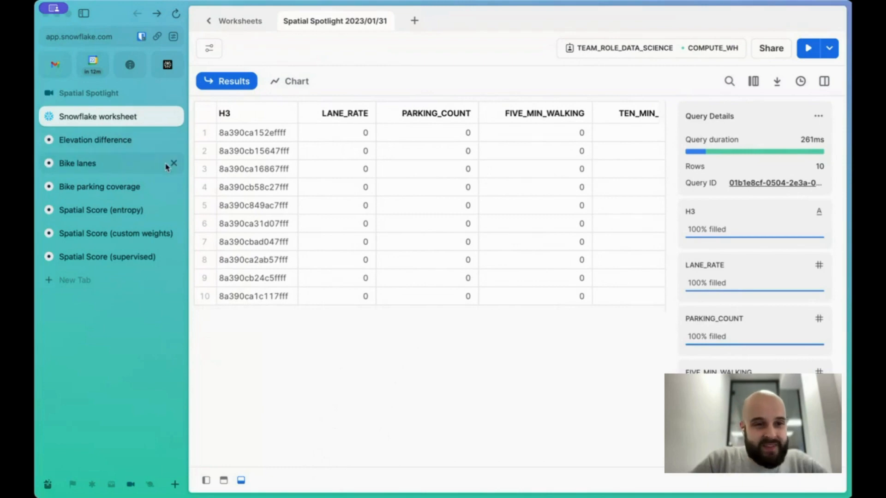
Switch to the Bike lanes map in CARTO Builder and view the bike lane layer across Madrid
left_click(87, 165)
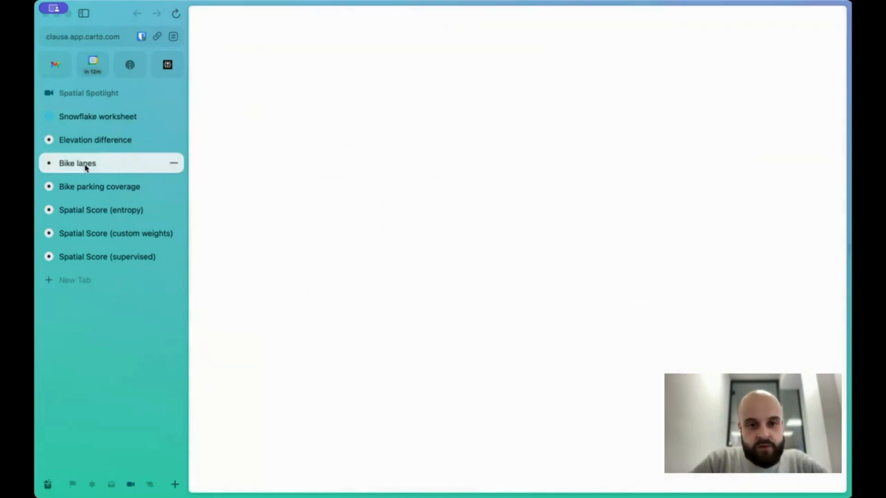
left_click_drag(320, 328, 312, 283)
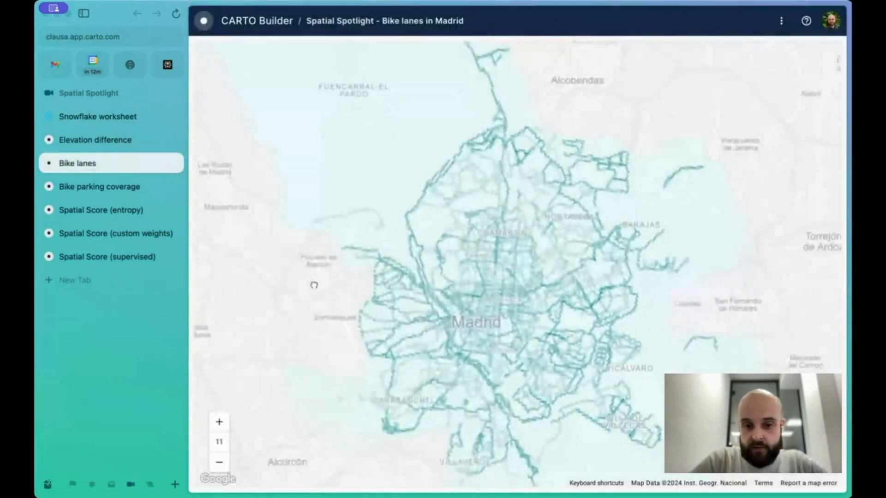
scroll(429, 452, "up", 3)
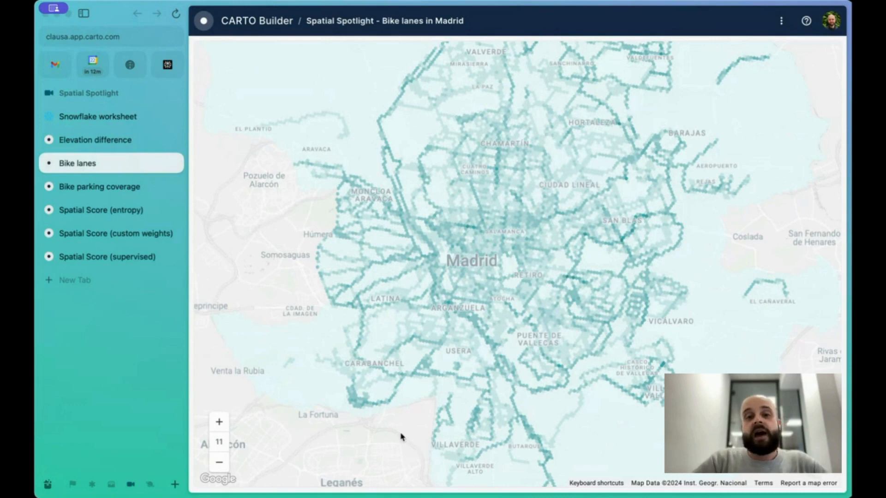
Return to the worksheet and examine the remaining result columns through ELEVATION_DIFF
mouse_move(566, 280)
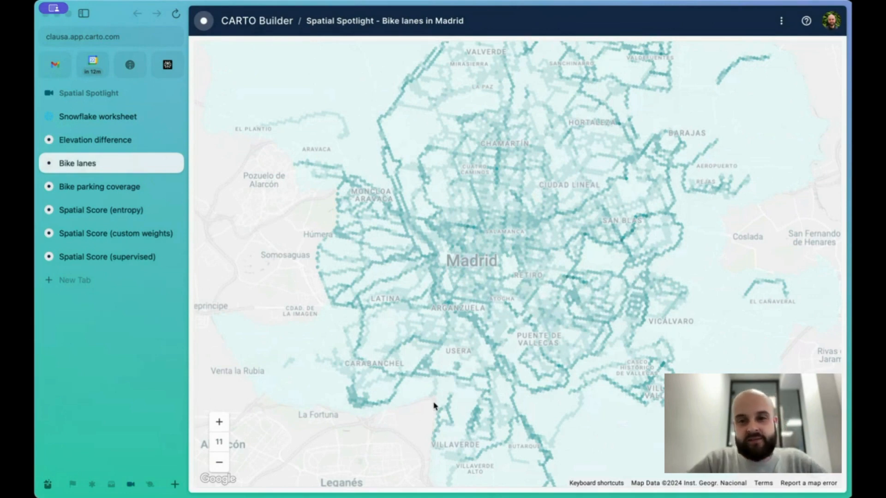
left_click(129, 121)
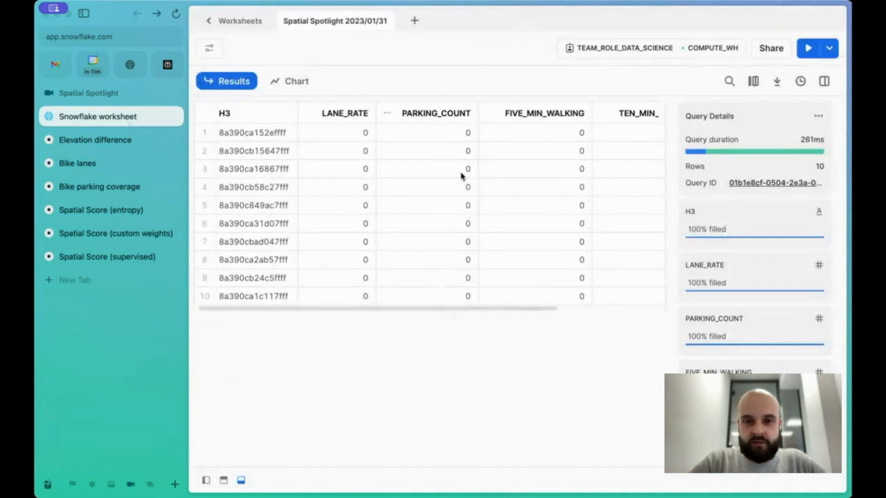
scroll(438, 157, "right", 5)
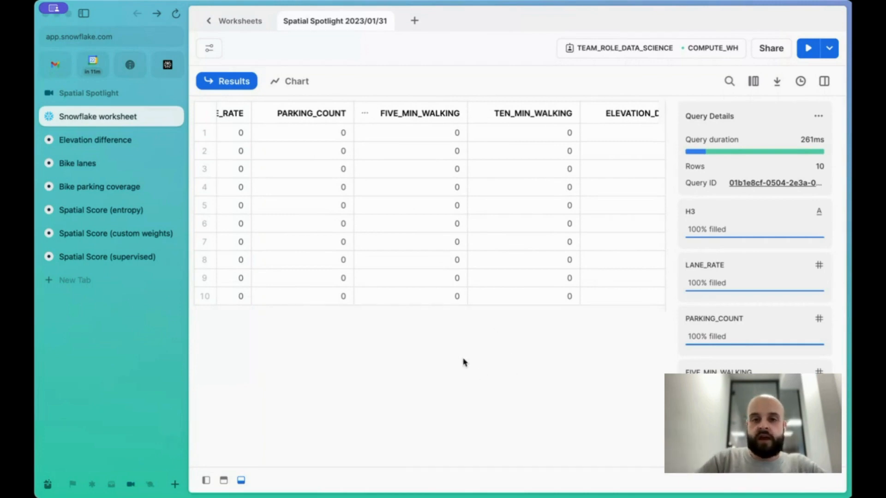
scroll(462, 360, "right", 2)
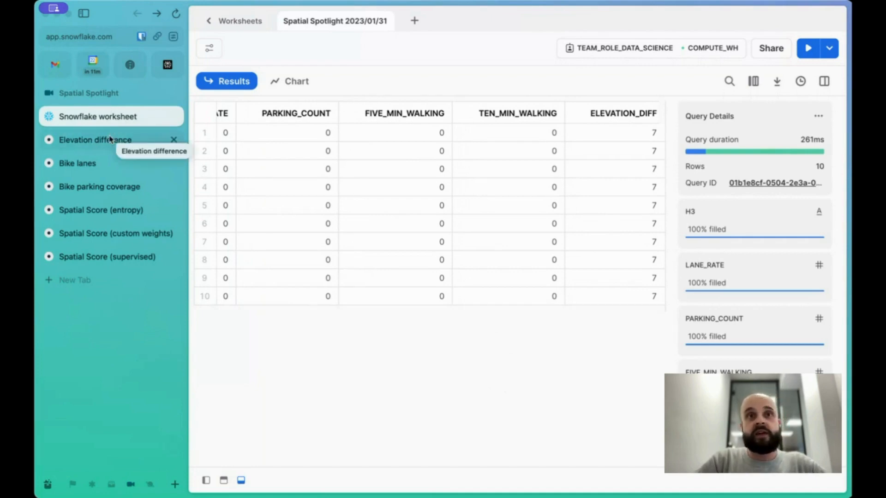
Open the Bike parking coverage map and compare the 5-minute and 10-minute walking coverage layers
left_click(109, 187)
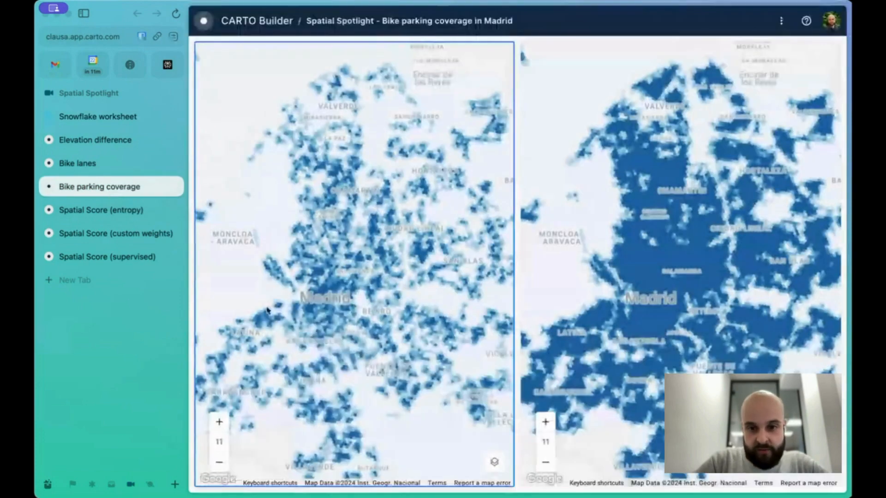
scroll(342, 374, "down", 3)
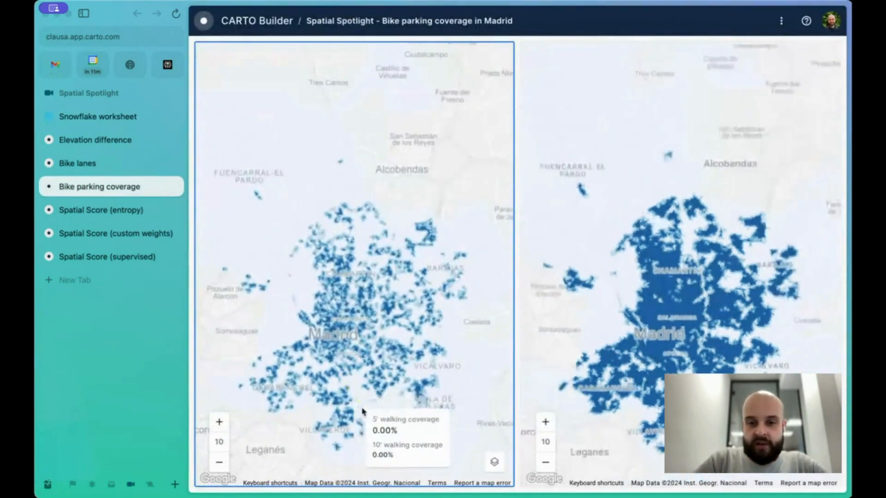
left_click_drag(417, 464, 414, 412)
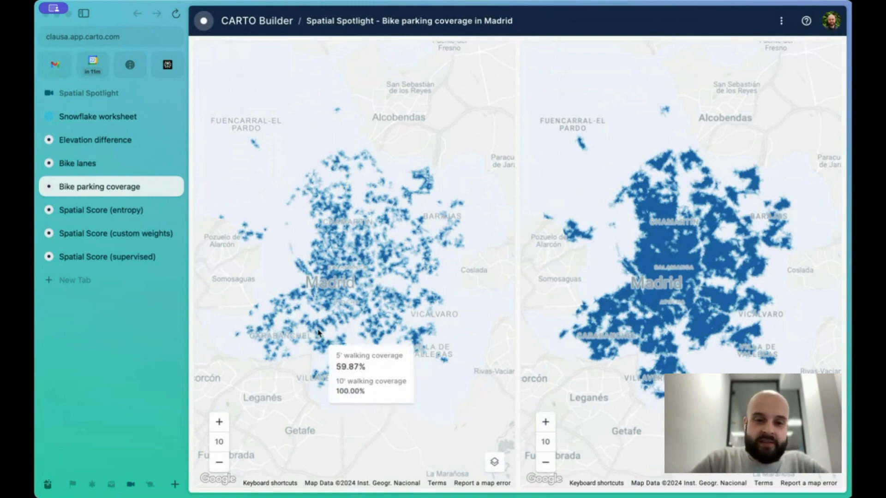
scroll(323, 350, "up", 2)
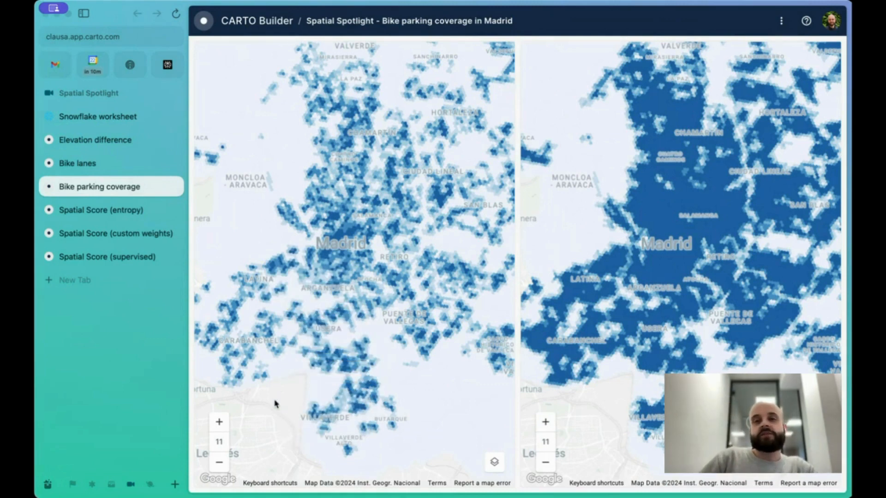
Open the Elevation difference map and inspect the elevation layer over Madrid
left_click(118, 138)
scroll(351, 347, "down", 3)
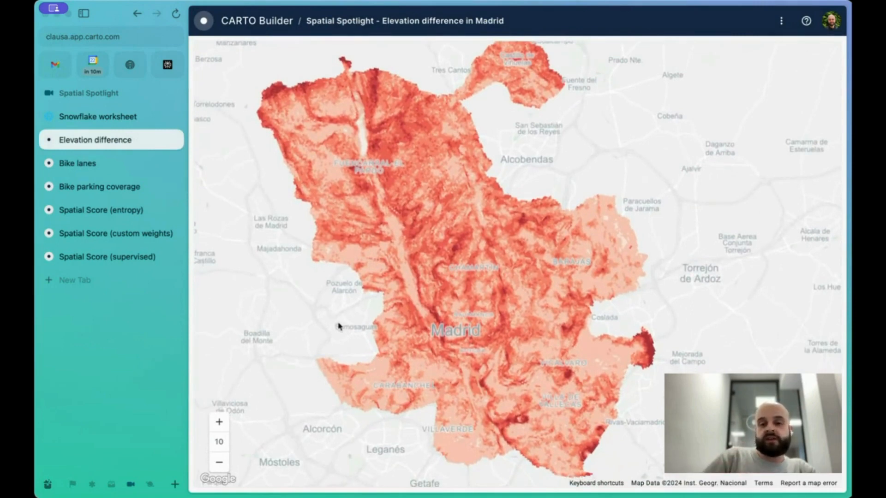
scroll(292, 429, "up", 2)
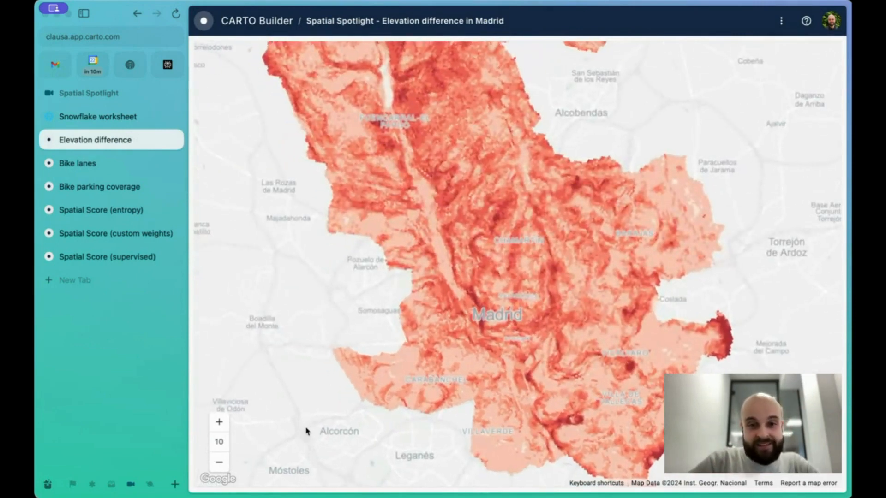
left_click_drag(295, 292, 282, 305)
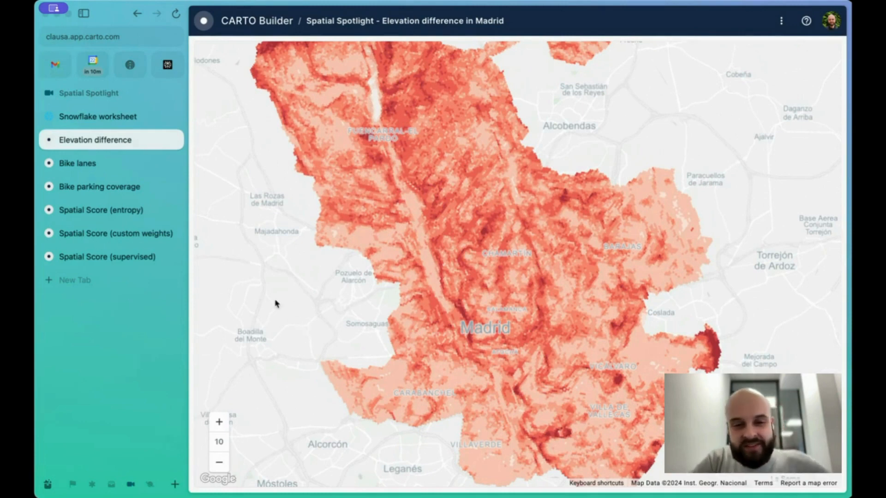
left_click_drag(292, 330, 274, 319)
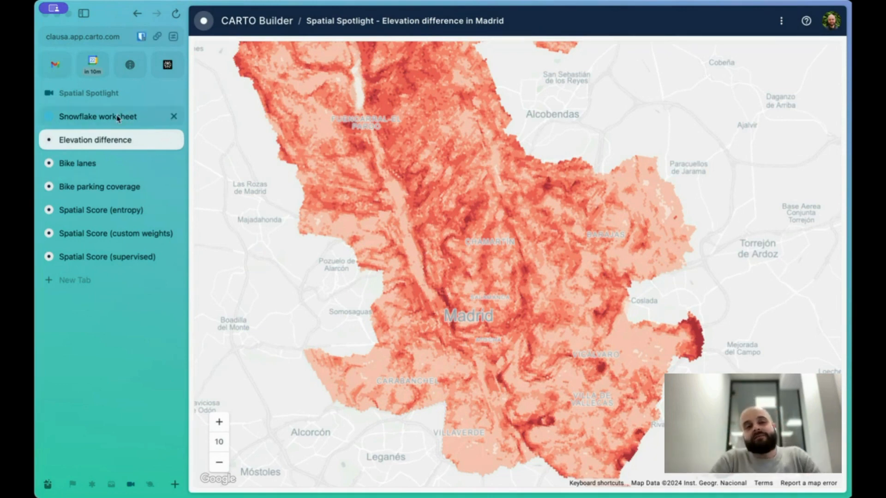
Return to the worksheet, restore the query editor above the results and place the cursor below the first query
left_click(98, 116)
scroll(568, 259, "left", 5)
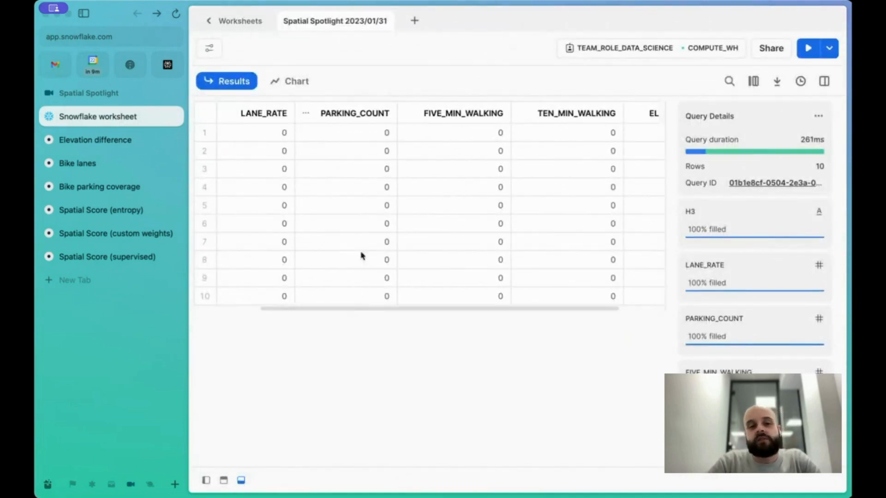
left_click(224, 481)
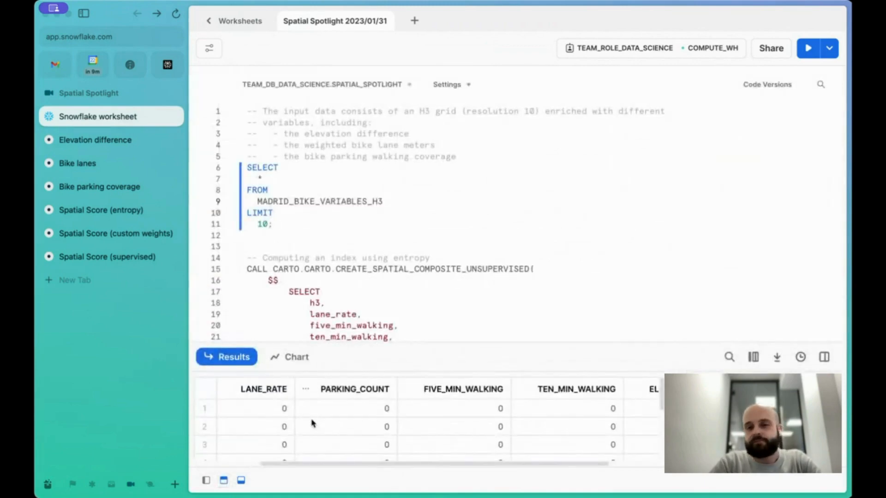
left_click(256, 240)
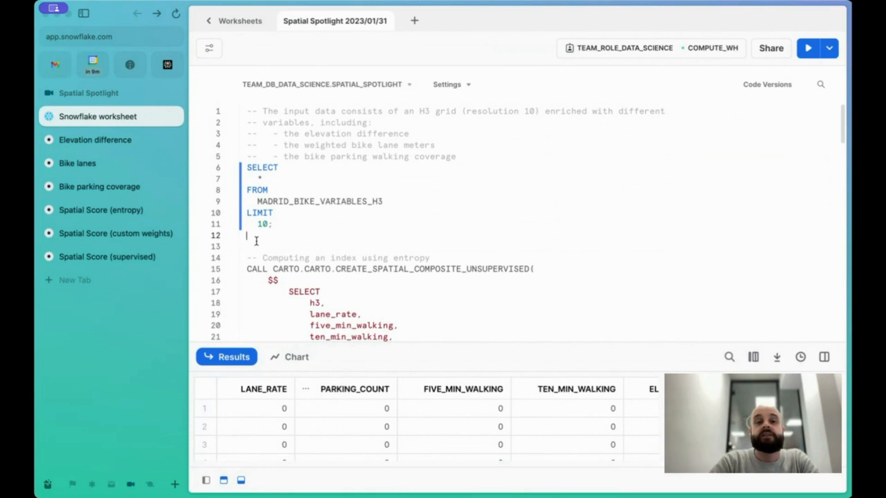
Review the entropy composite-index call, highlighting the ENTROPY scoring method, the [0, 1] return range and the inverted elevation term
scroll(349, 258, "down", 5)
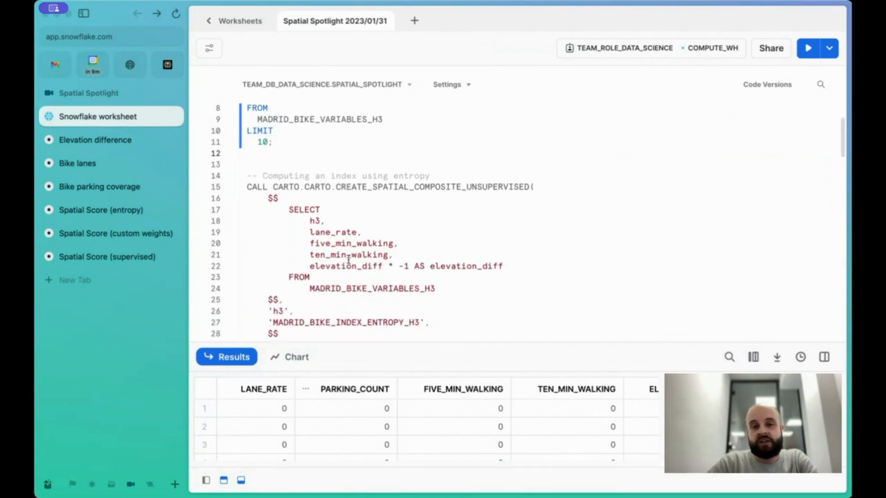
scroll(348, 259, "down", 1)
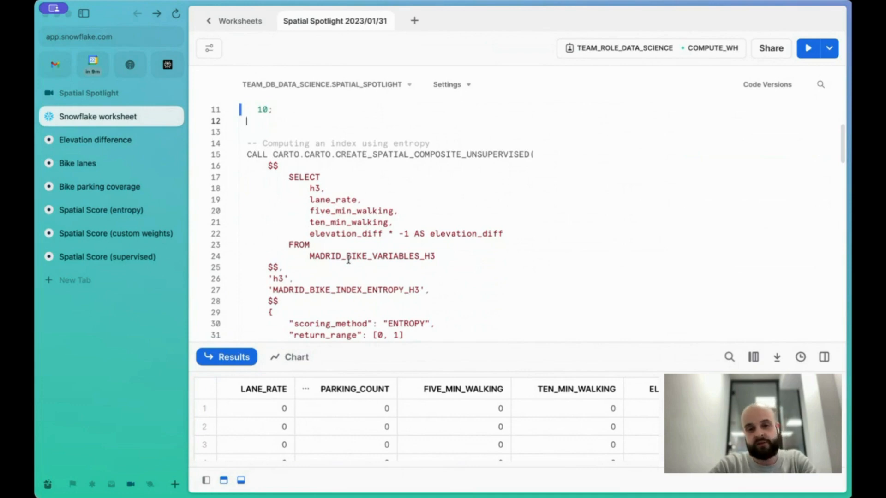
scroll(348, 260, "down", 3)
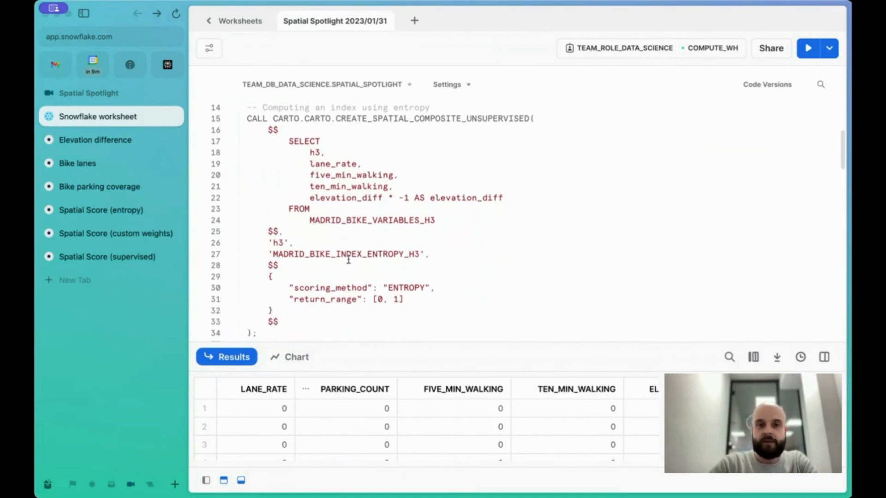
scroll(313, 275, "down", 1)
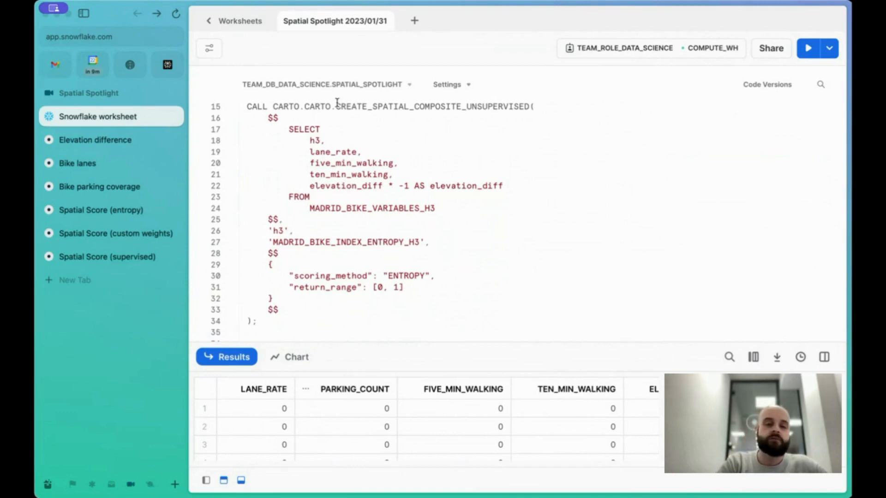
double_click(398, 276)
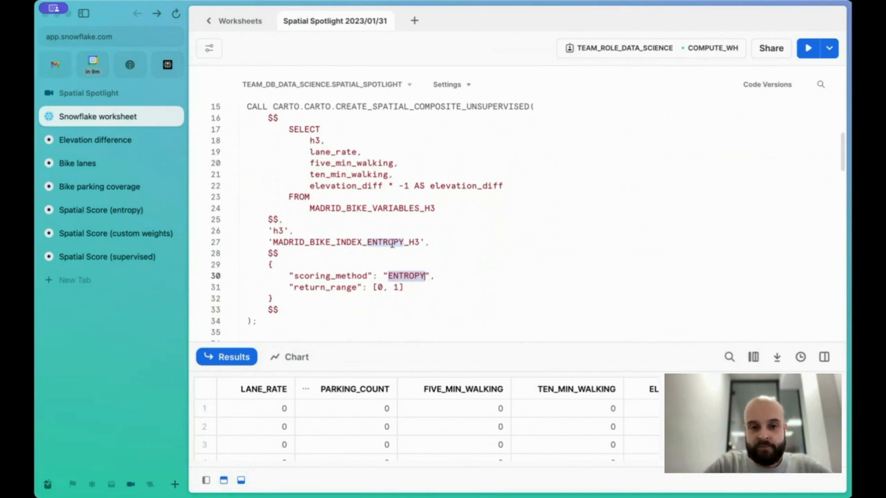
left_click_drag(372, 287, 404, 287)
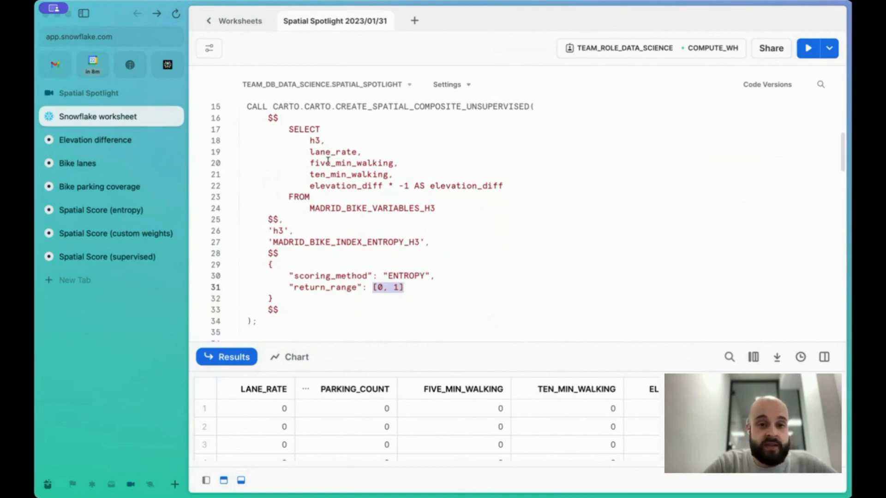
left_click_drag(310, 186, 410, 189)
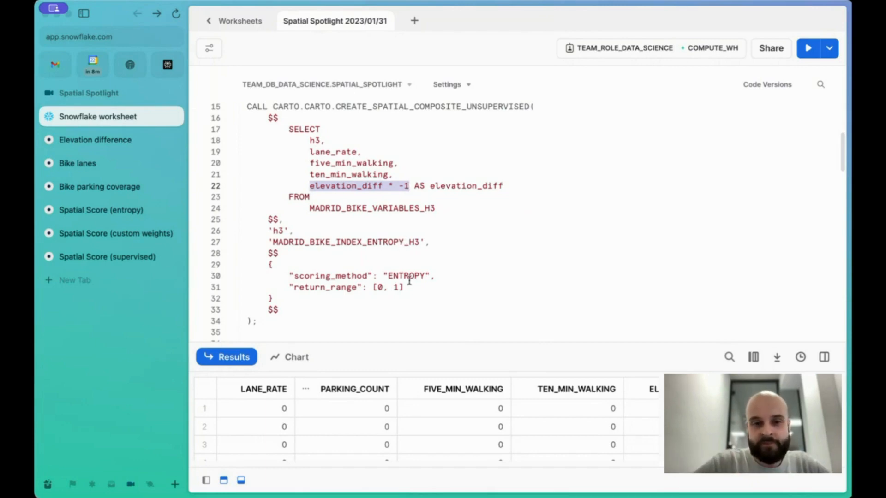
Open the Spatial Score (entropy) map and inspect the Madrid bike index layer
left_click(117, 213)
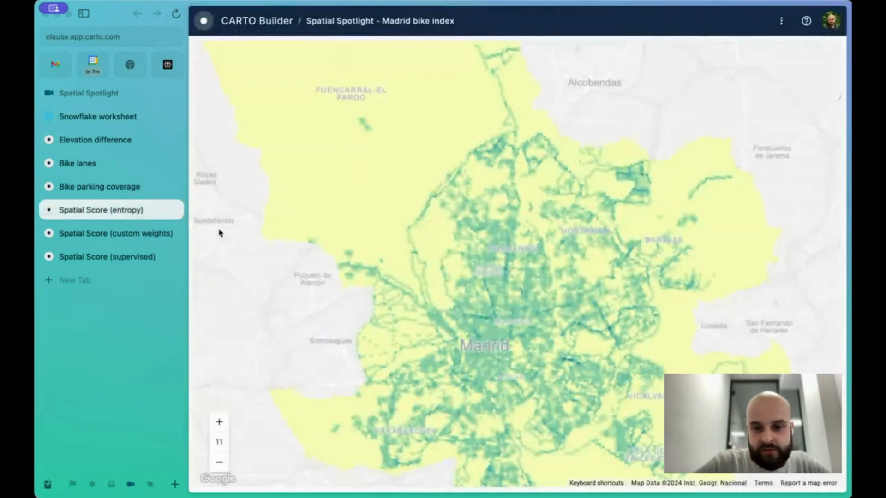
scroll(243, 277, "down", 2)
left_click_drag(254, 300, 271, 297)
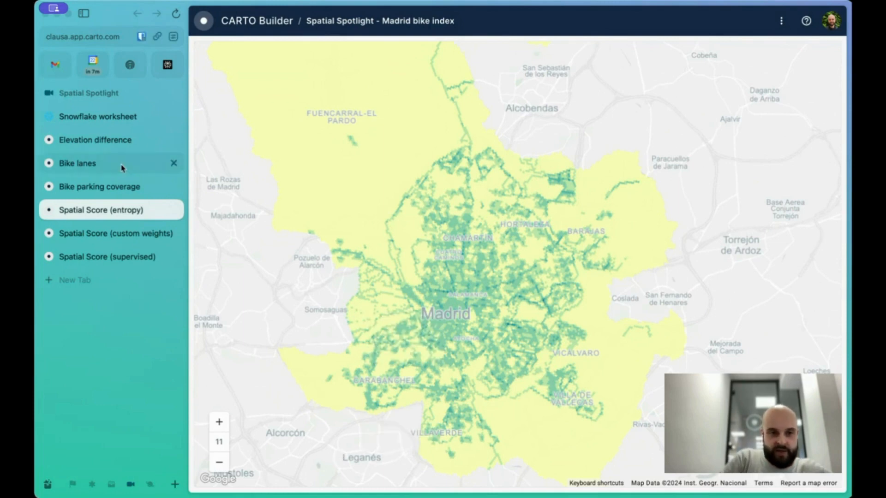
Return to the worksheet and review the custom-weights composite-index call and its weights
left_click(92, 122)
scroll(328, 292, "down", 5)
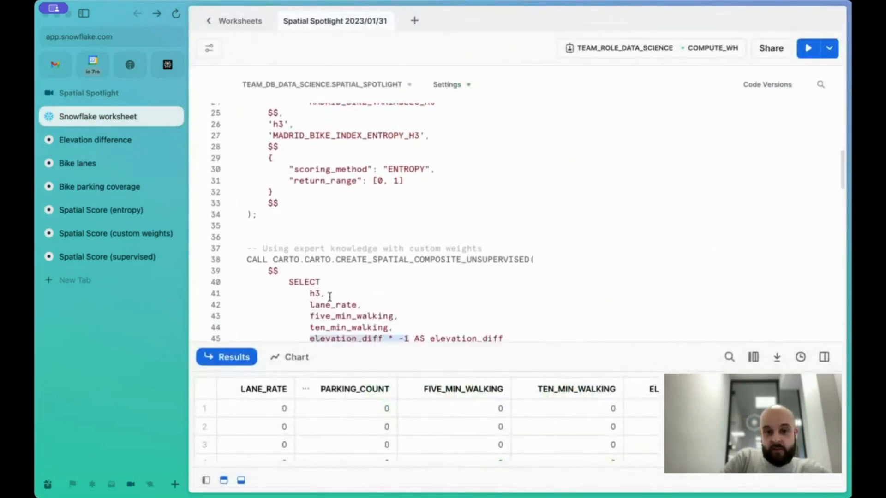
scroll(385, 267, "down", 1)
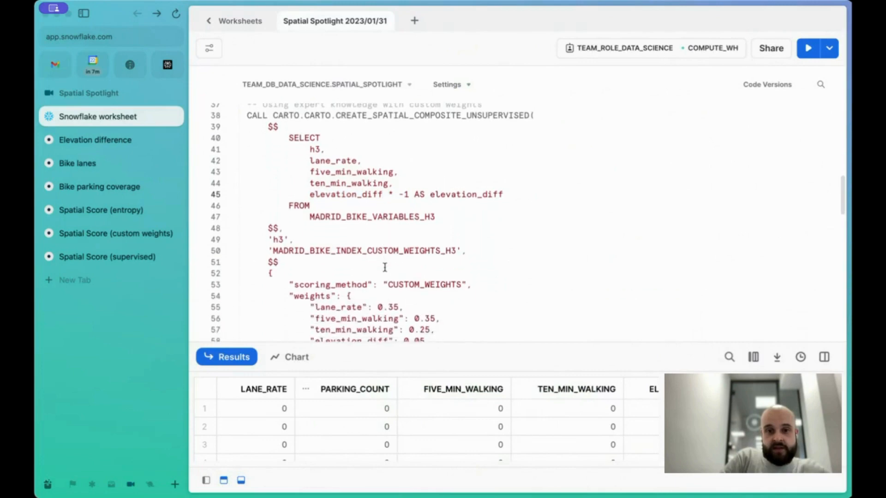
Highlight the CUSTOM_WEIGHTS scoring method and the individual variable weights in the custom-weights composite-index call
scroll(415, 281, "down", 1)
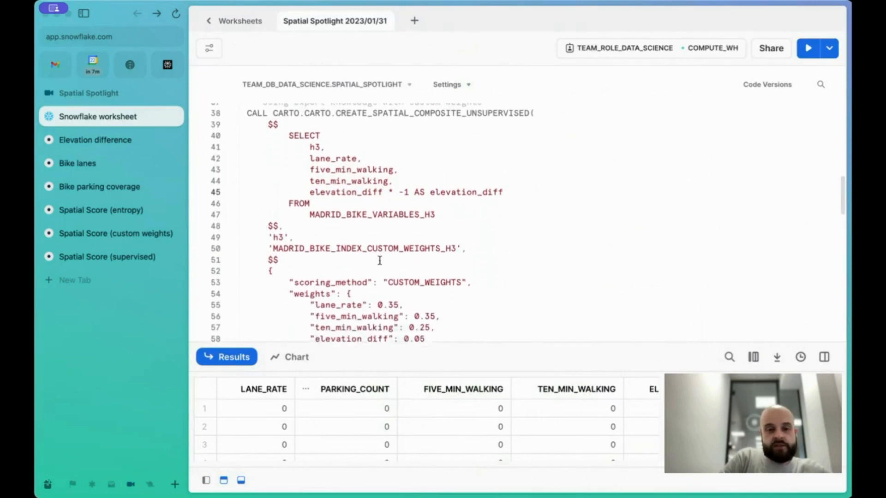
double_click(401, 277)
scroll(400, 278, "down", 1)
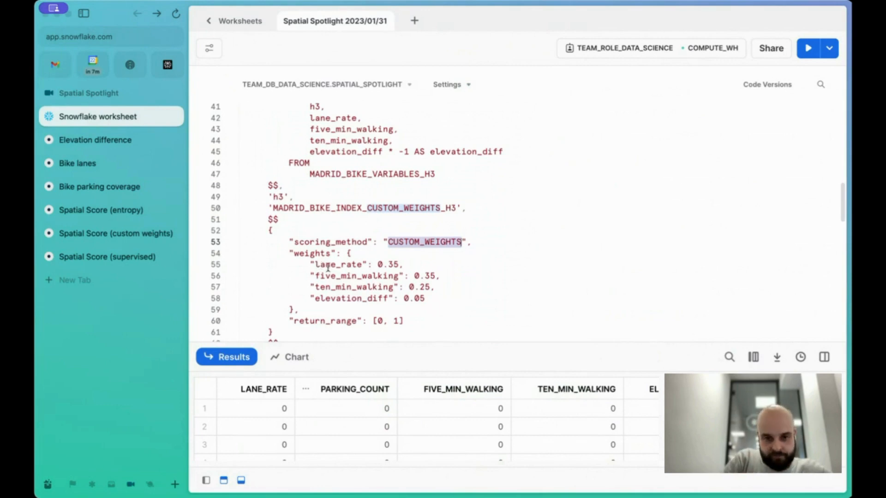
left_click(389, 263)
left_click_drag(399, 263, 379, 262)
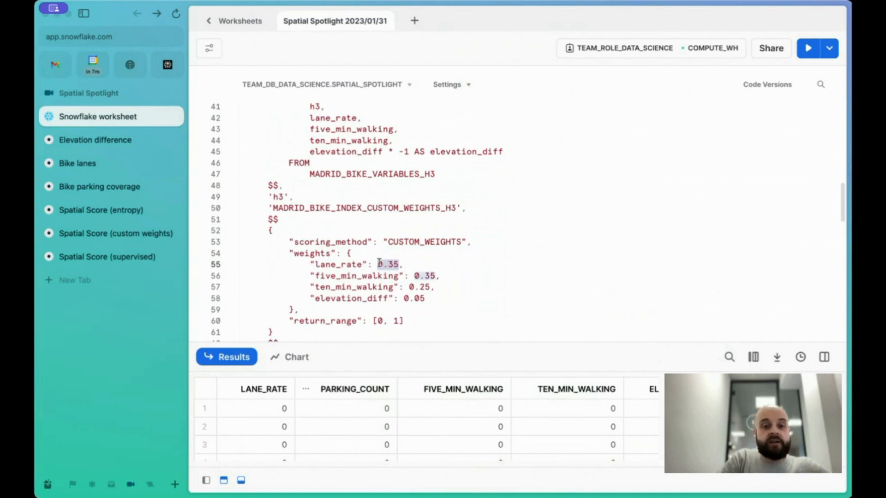
left_click(337, 267)
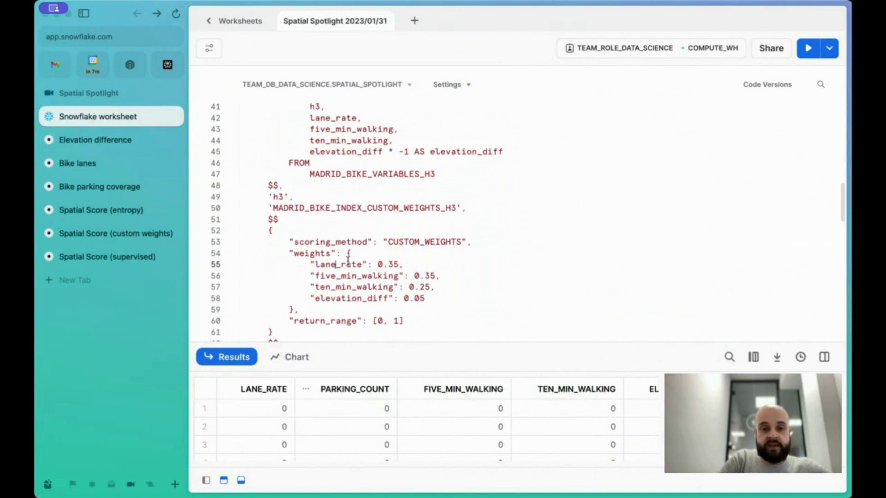
left_click(396, 286)
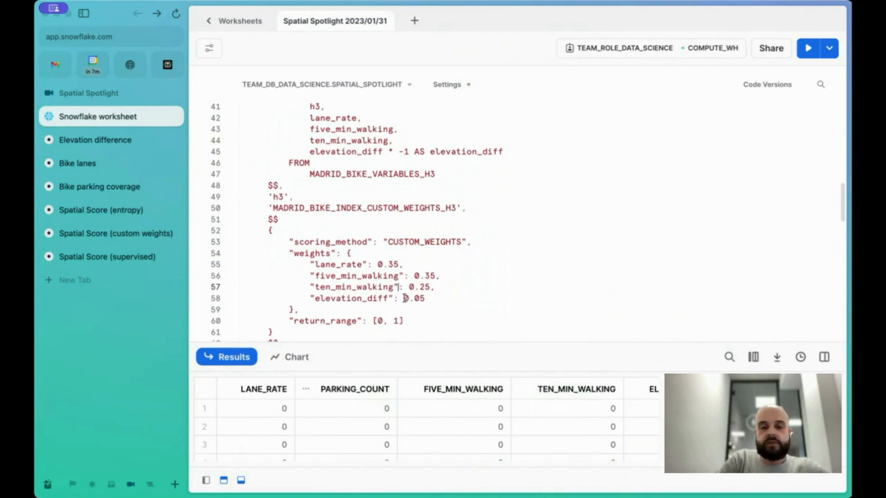
scroll(435, 295, "up", 3)
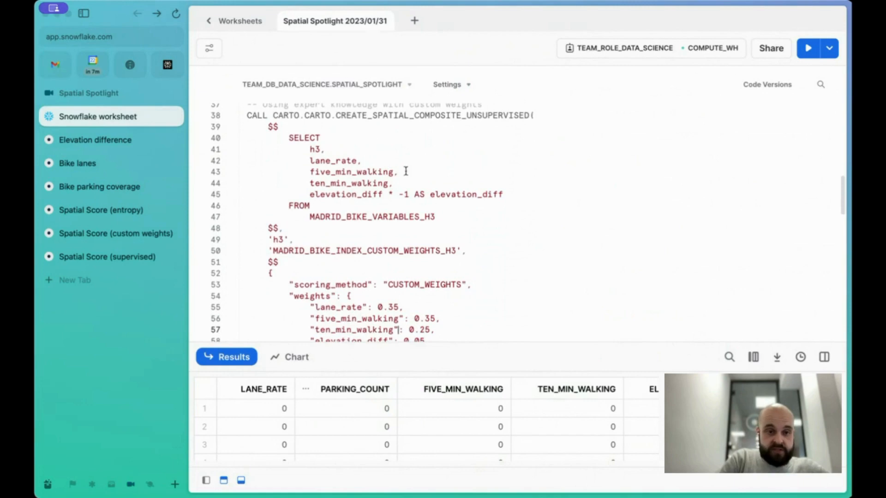
Open the Spatial Score (custom weights) map and pan across the Madrid bike index layer
left_click(108, 211)
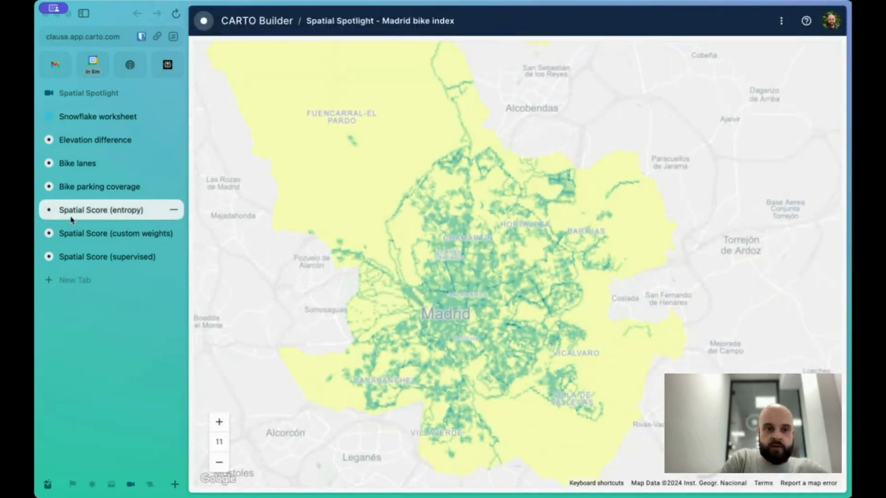
left_click(76, 233)
scroll(276, 364, "up", 2)
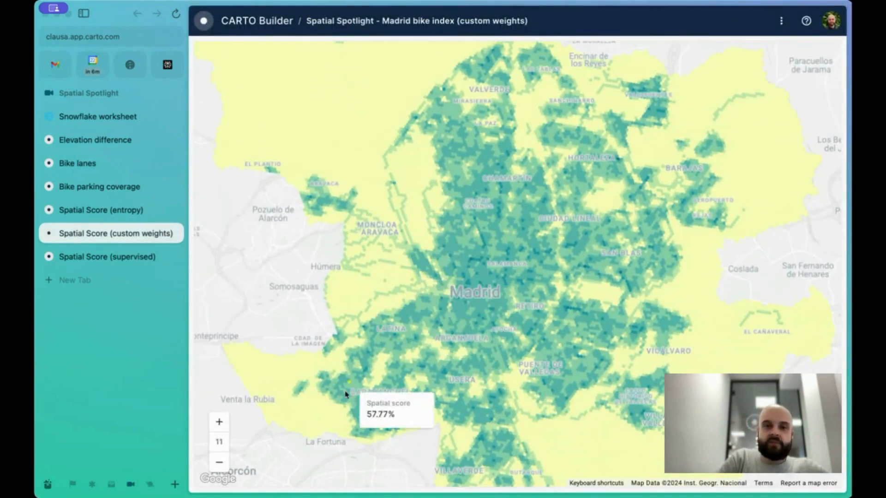
left_click_drag(264, 317, 254, 287)
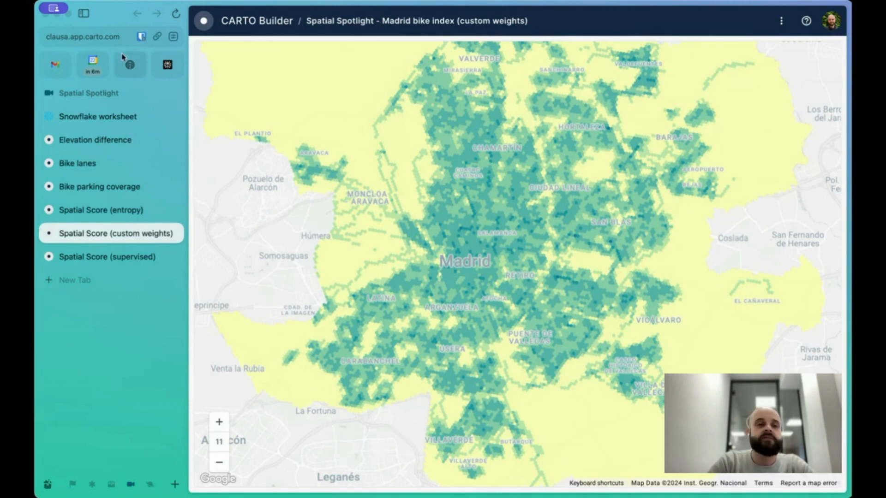
Return to the worksheet and review the accidents ring table and the supervised composite-index call, highlighting its accident_count > 0 filter
left_click(103, 122)
scroll(280, 174, "down", 10)
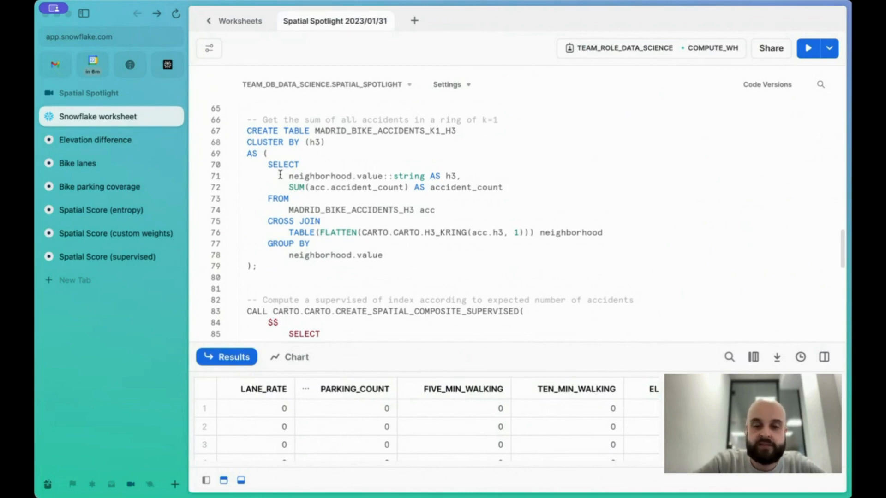
scroll(280, 175, "down", 1)
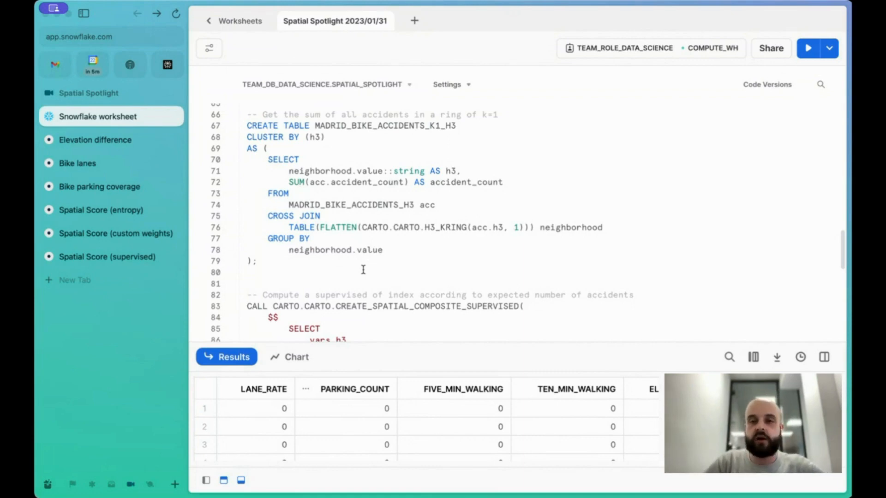
scroll(363, 270, "down", 5)
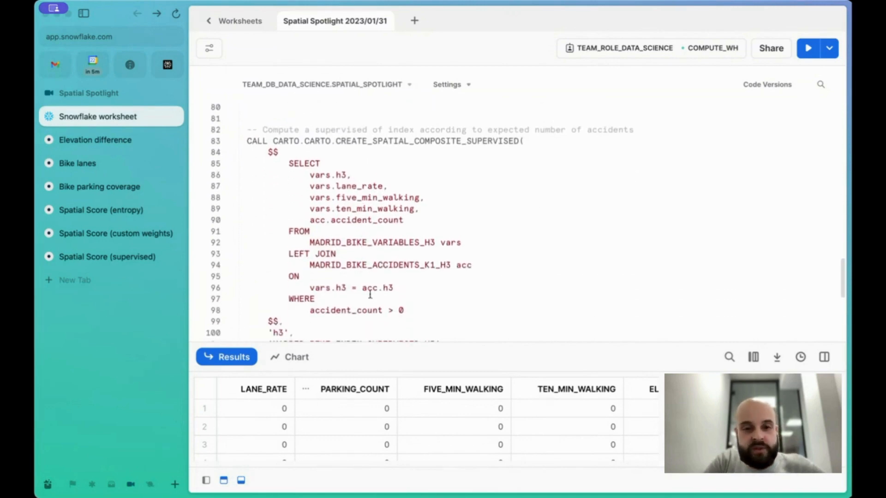
left_click(289, 298)
left_click_drag(289, 298, 408, 313)
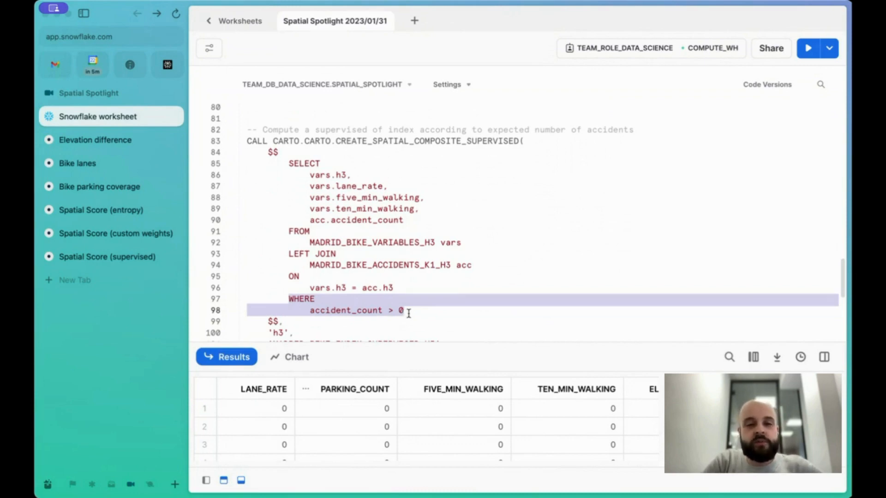
left_click(408, 313)
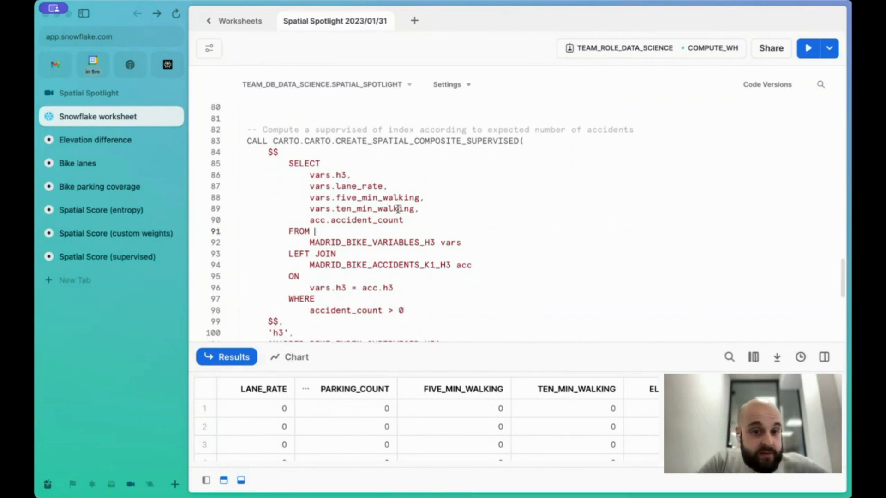
left_click(357, 210)
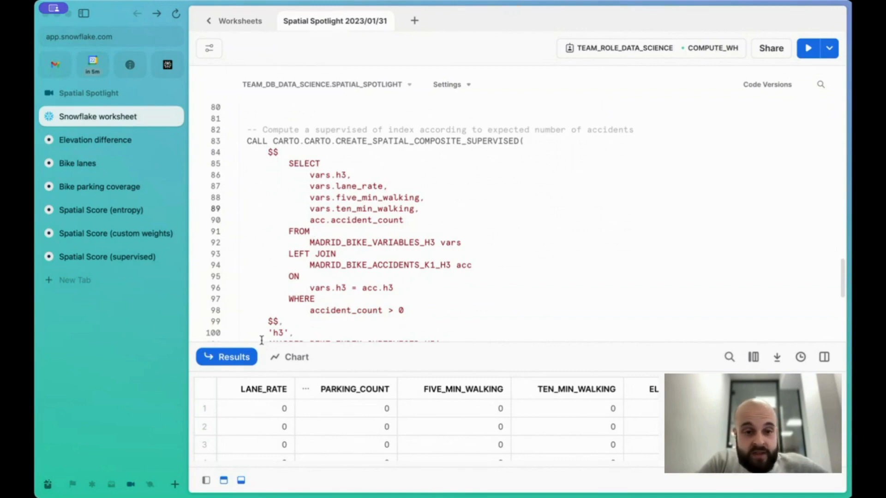
double_click(334, 311)
left_click(334, 312)
Review the supervised call's model options, highlighting the accident_count input label, the MinMaxScaler, RandomForestRegressor and r2_thr 0.5
scroll(334, 312, "down", 1)
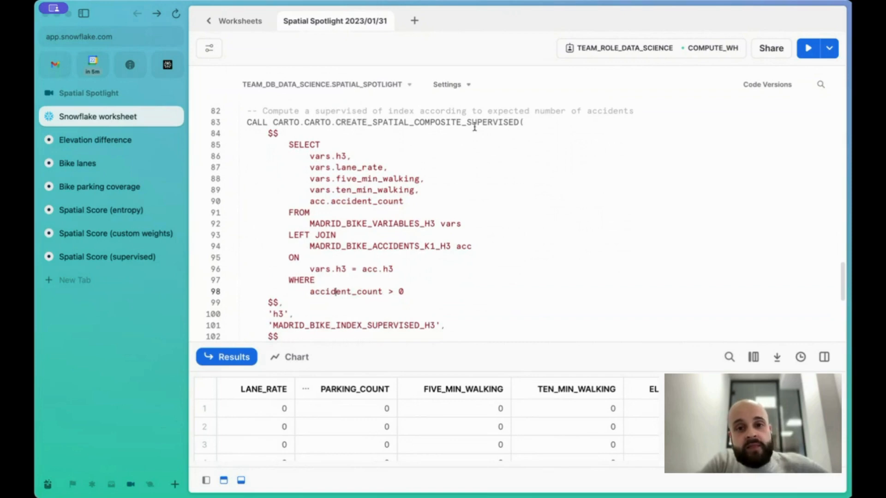
scroll(475, 126, "down", 5)
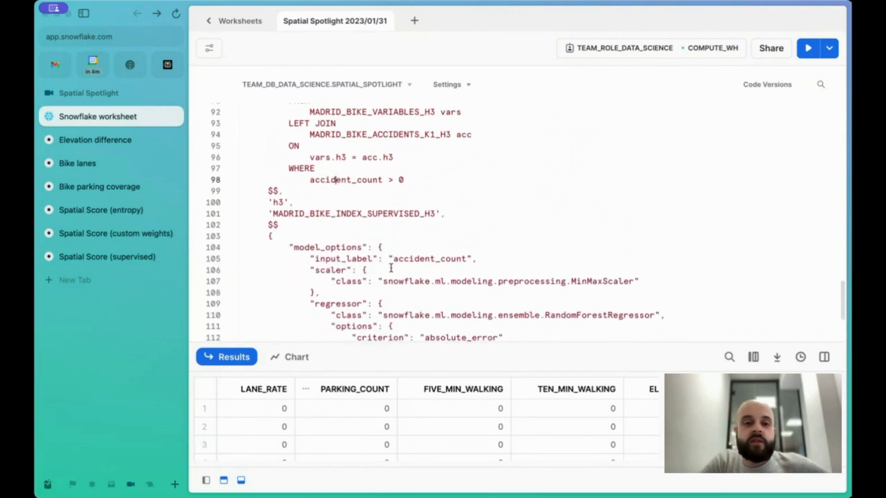
scroll(394, 265, "down", 1)
left_click(399, 259)
left_click_drag(399, 258, 466, 260)
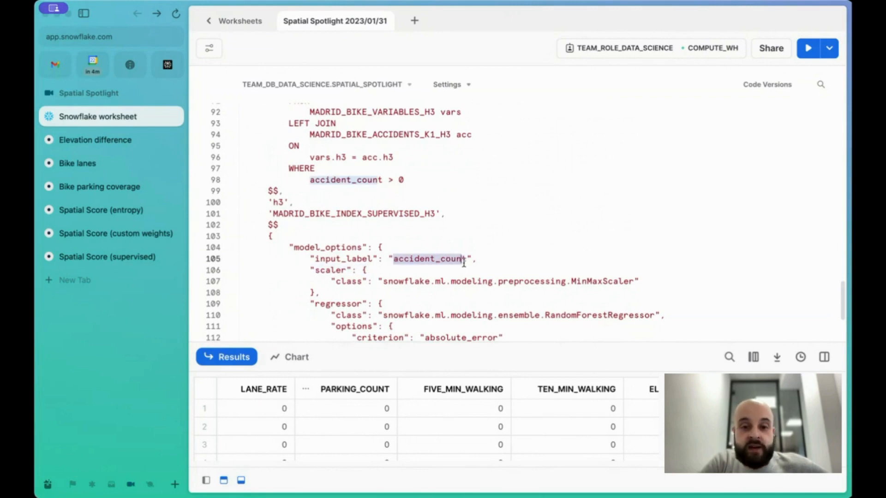
left_click(447, 194)
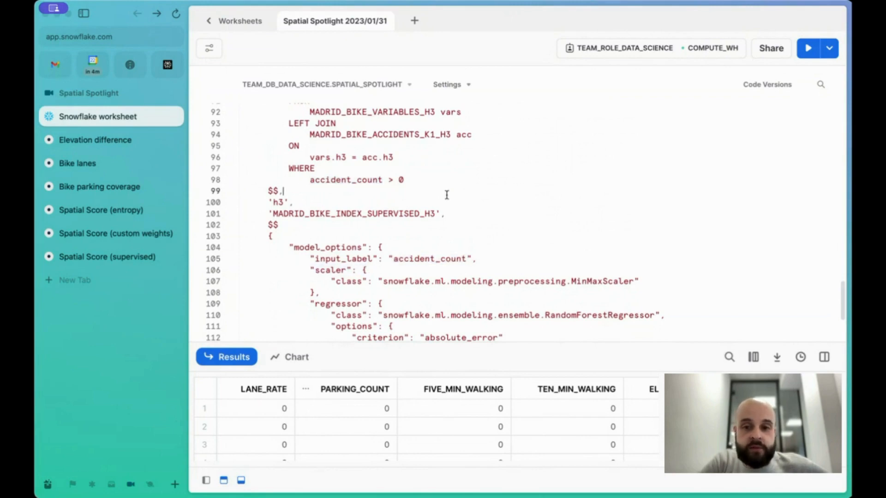
scroll(450, 235, "down", 1)
scroll(450, 236, "down", 1)
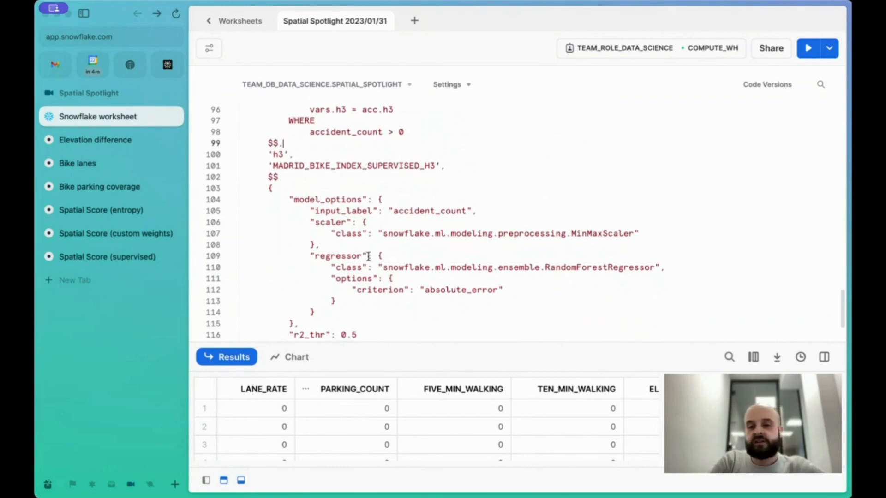
scroll(384, 301, "down", 1)
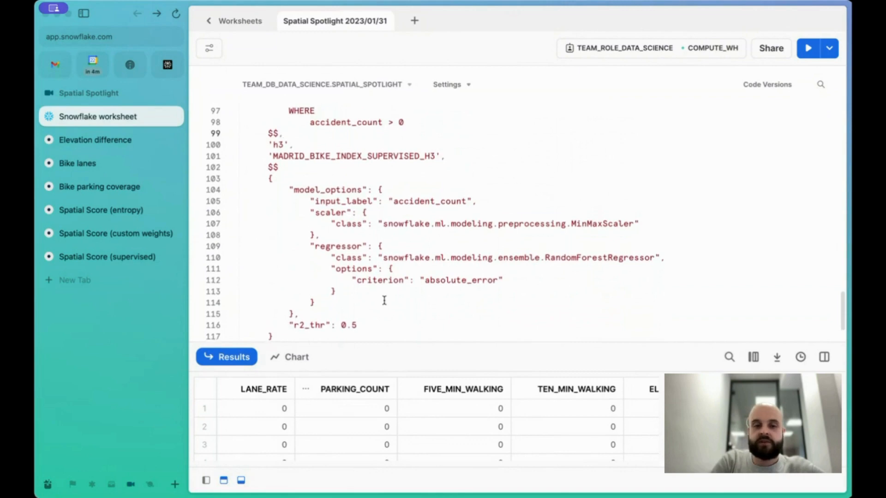
scroll(384, 300, "down", 1)
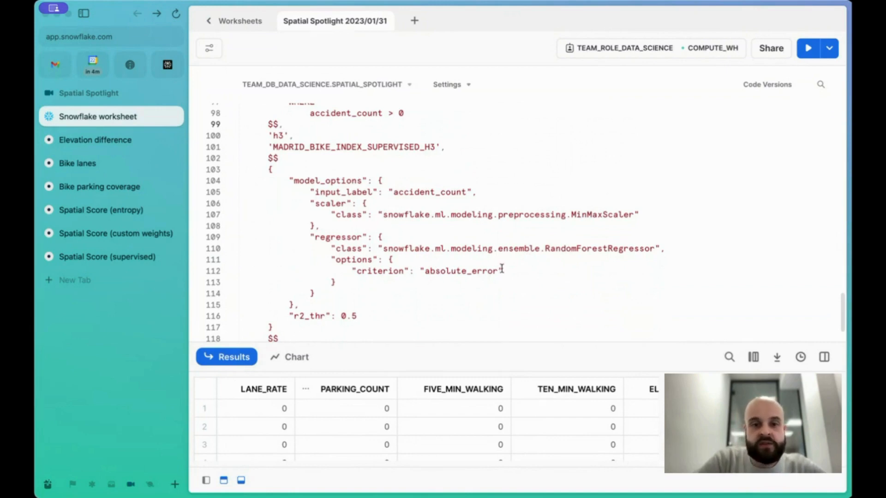
scroll(418, 299, "down", 1)
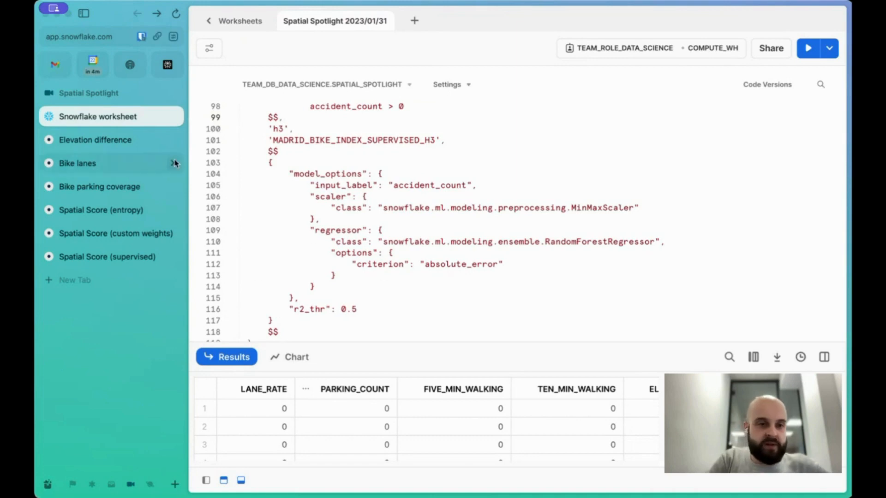
Open the Spatial Score (supervised) map, then return to the worksheet and scroll to the end of the script
left_click(118, 256)
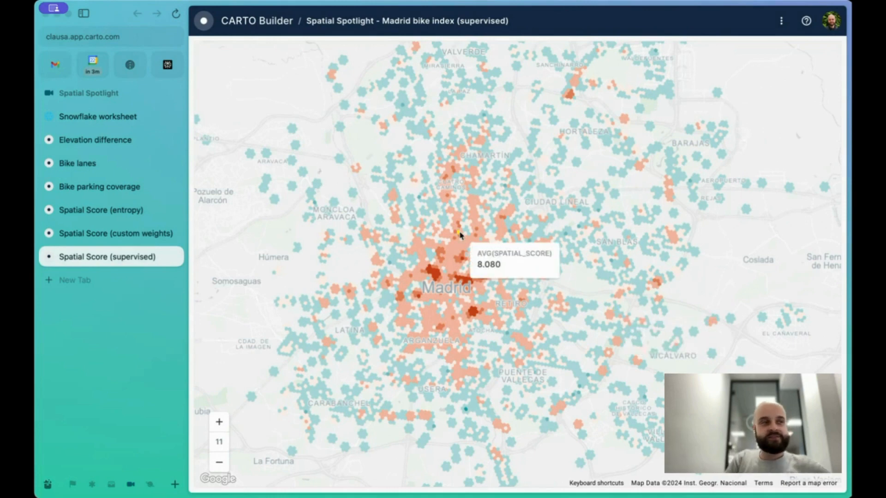
left_click(92, 117)
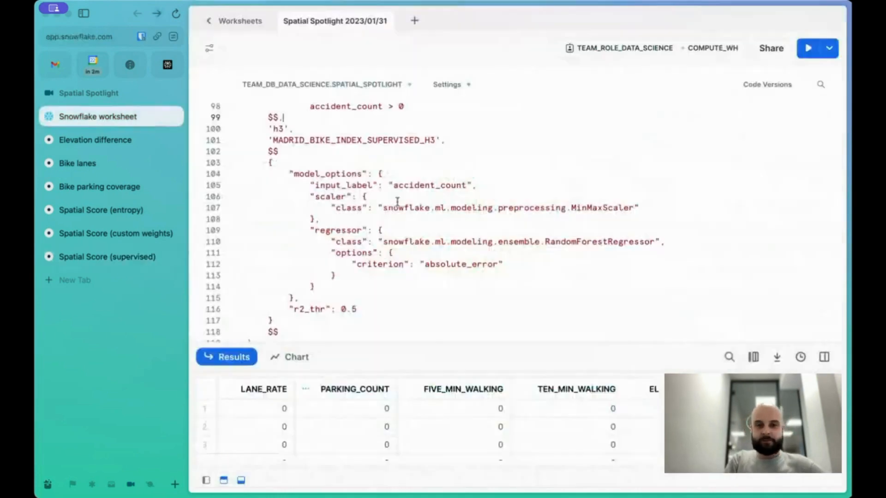
scroll(469, 244, "down", 2)
scroll(469, 244, "down", 2)
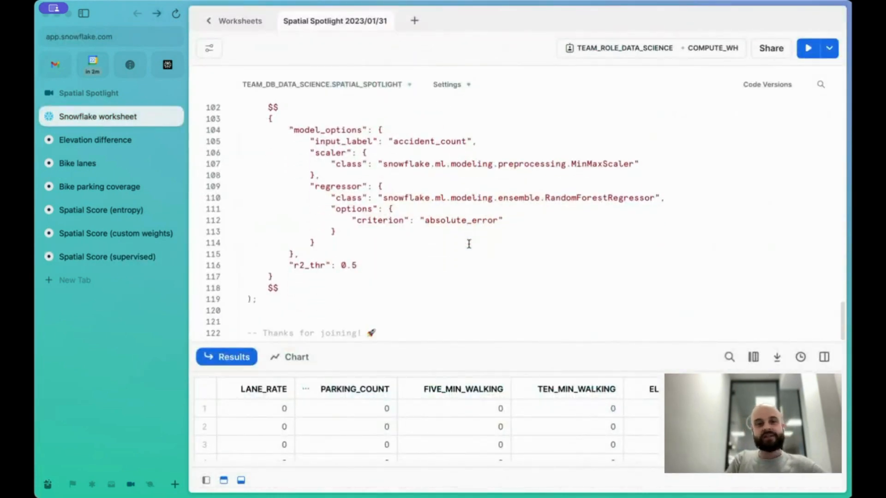